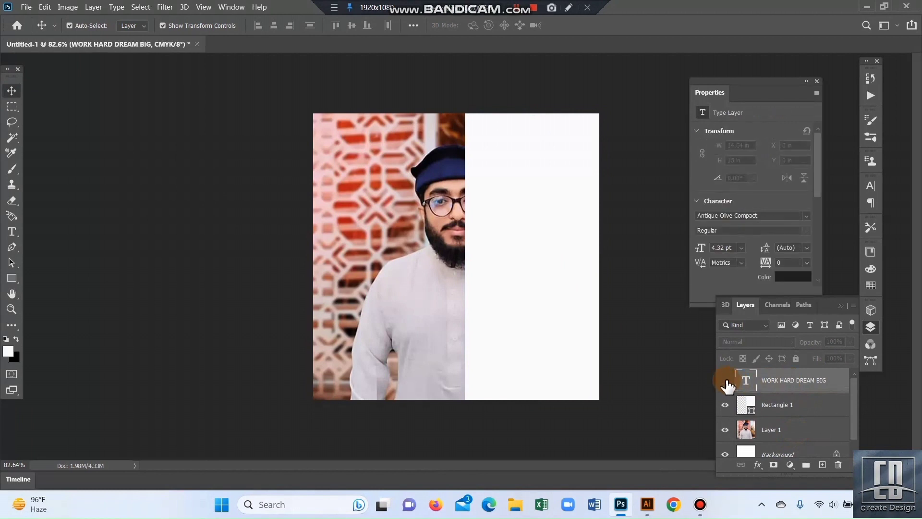
- Enlarge the WORK HARD DREAM BIG text to about 52 pt and position its starting edge along the white rectangle's inner side
left_click_drag(535, 190, 622, 331)
left_click_drag(568, 221, 503, 205)
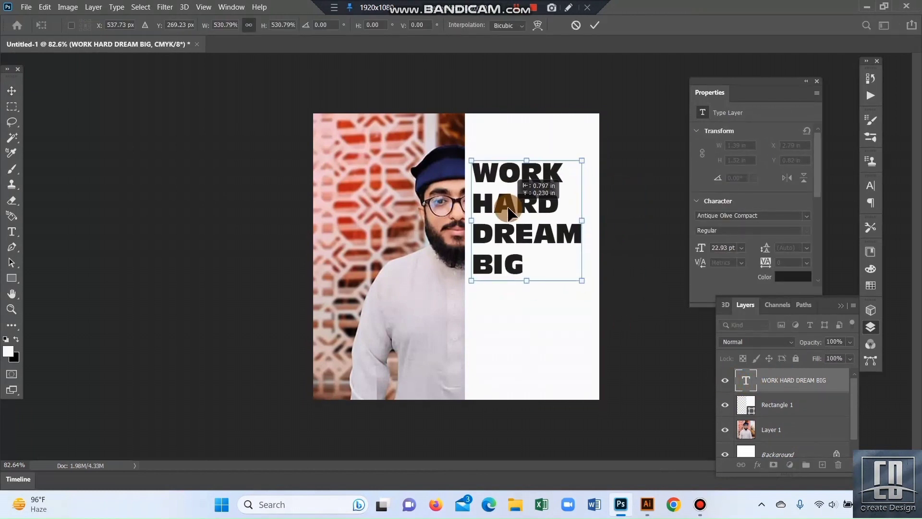
left_click_drag(577, 279, 641, 438)
left_click_drag(509, 181, 500, 153)
left_click_drag(682, 369, 714, 405)
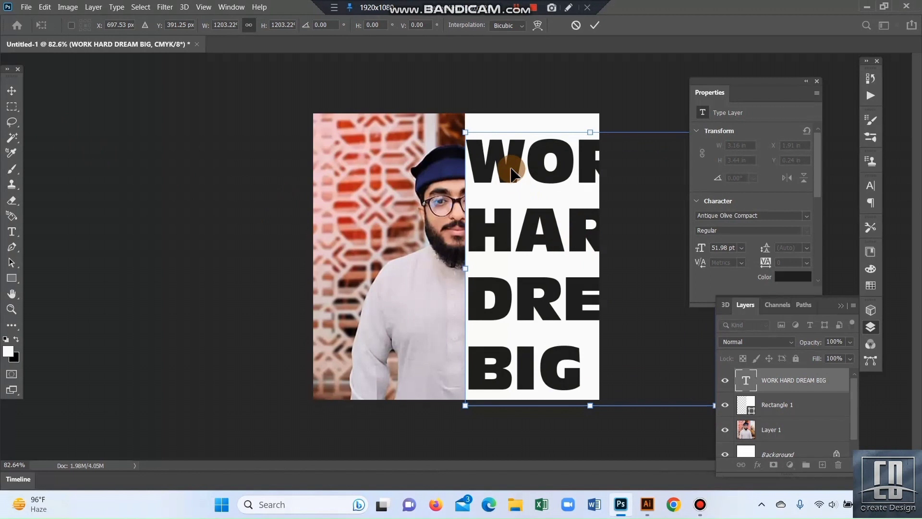
- Tighten the leading of the whole WORK HARD DREAM BIG text to 44.76 pt
double_click(498, 163)
left_click(485, 161)
key("ctrl+a")
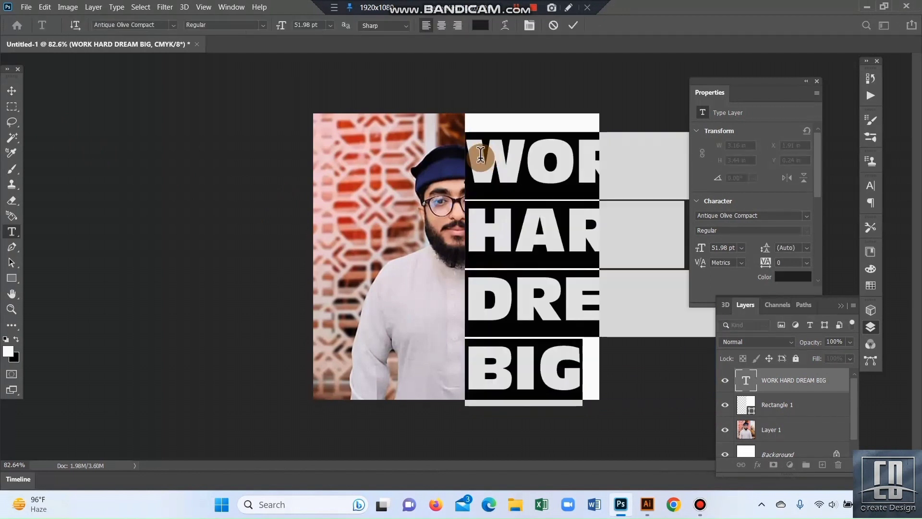
key("alt+Up")
key("alt+Up")
key("alt+Up")
key("alt+Up")
key("alt+Up")
key("alt+Up")
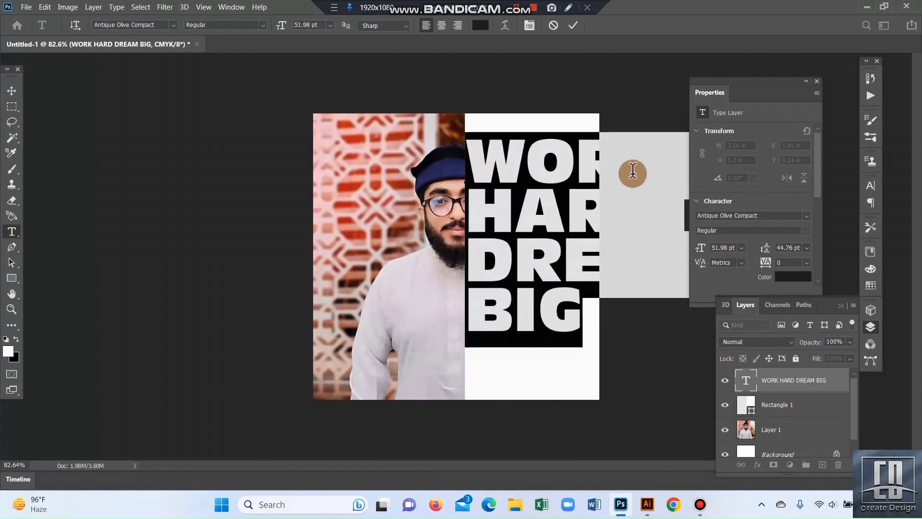
- Shift the WORK HARD DREAM BIG text block slightly lower on the white rectangle
left_click(11, 90)
left_click_drag(574, 332, 586, 349)
left_click_drag(554, 277, 561, 239)
key("Return")
- Set the horizontal scale of the whole headline text to 63%, and of the word DREAM alone to 51%
double_click(562, 238)
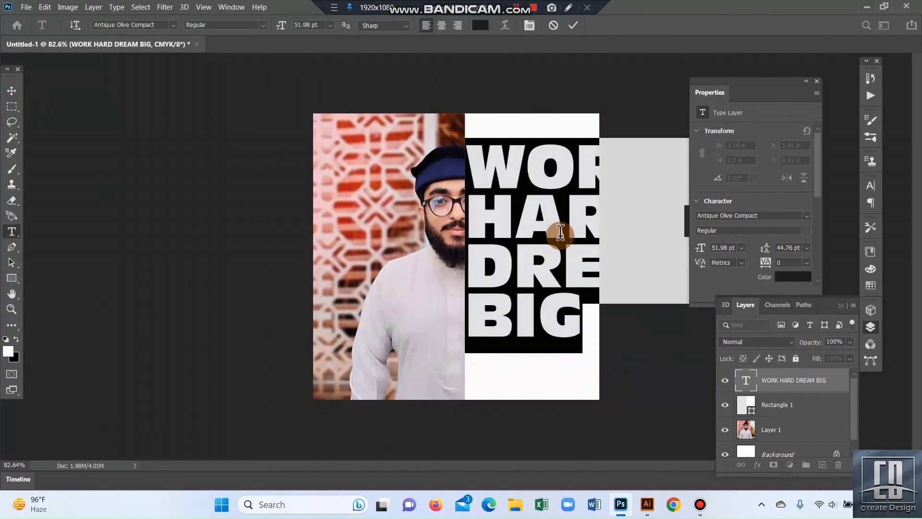
key("ctrl+t")
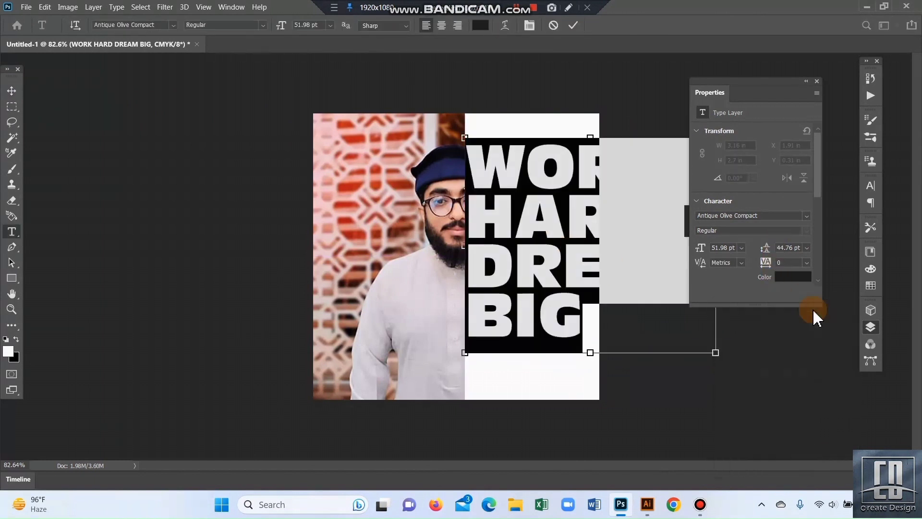
left_click_drag(816, 245, 794, 247)
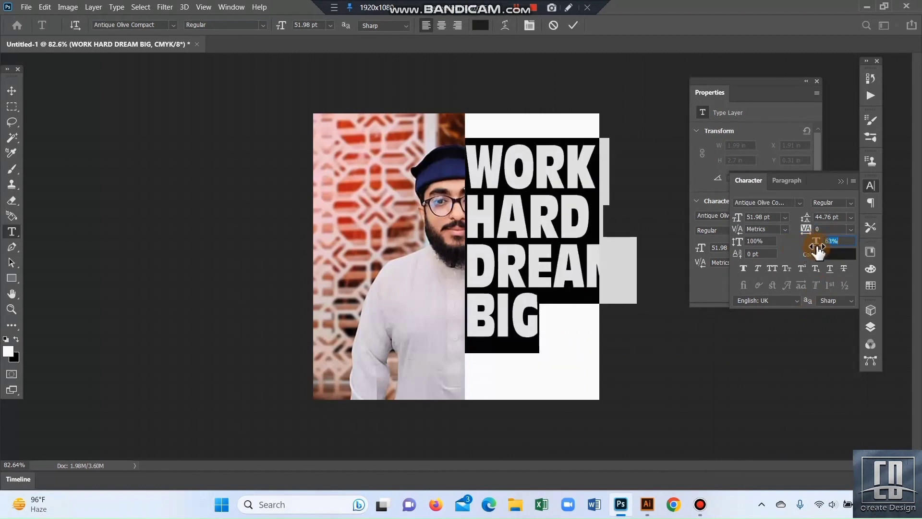
double_click(509, 267)
left_click_drag(818, 246, 810, 248)
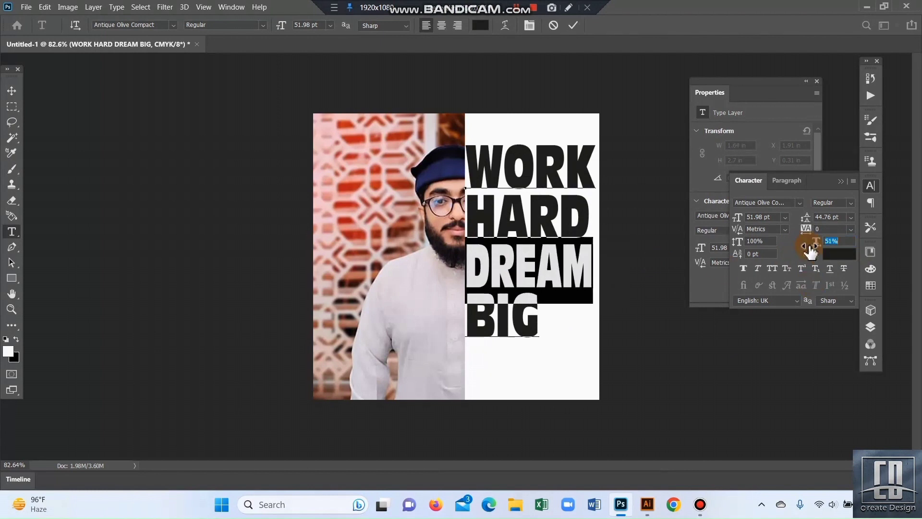
- Move the headline up and stretch it vertically to about 3.72 in so it fills the white rectangle's height
left_click(11, 91)
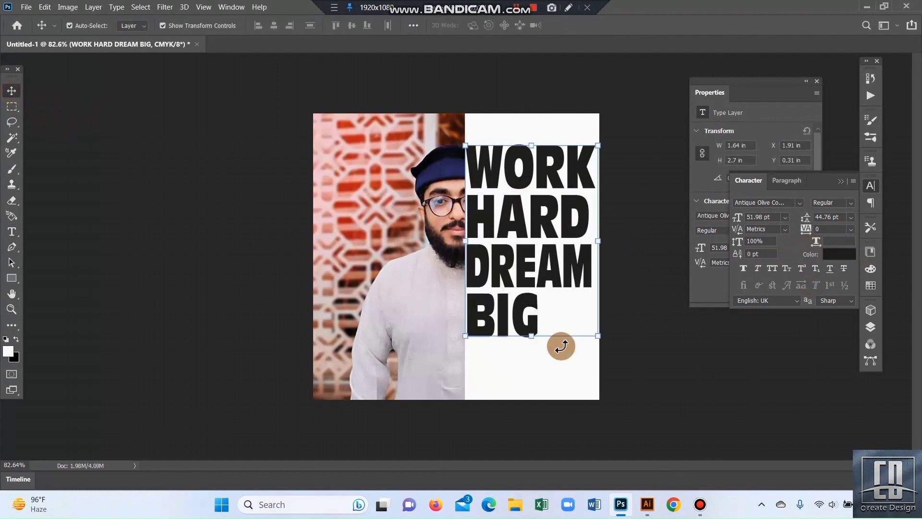
left_click_drag(532, 336, 532, 358)
left_click_drag(531, 274, 537, 216)
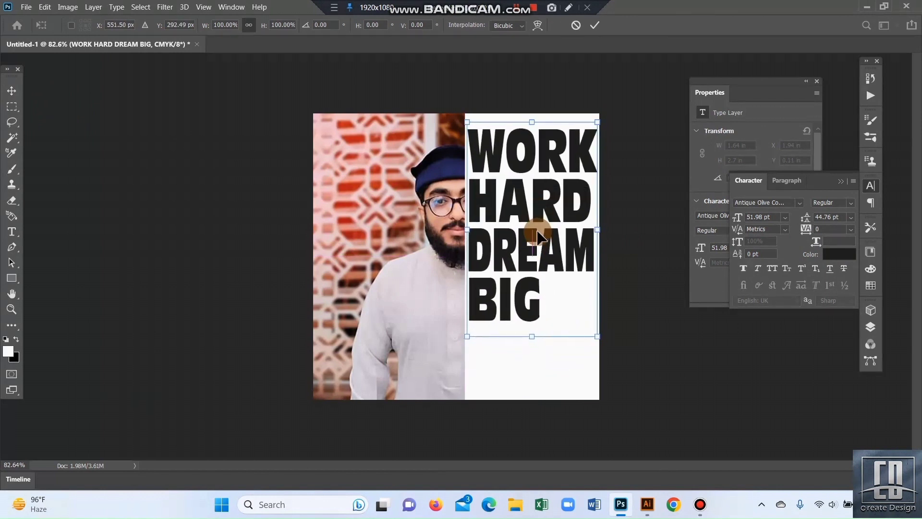
left_click_drag(532, 337, 534, 422)
key("Return")
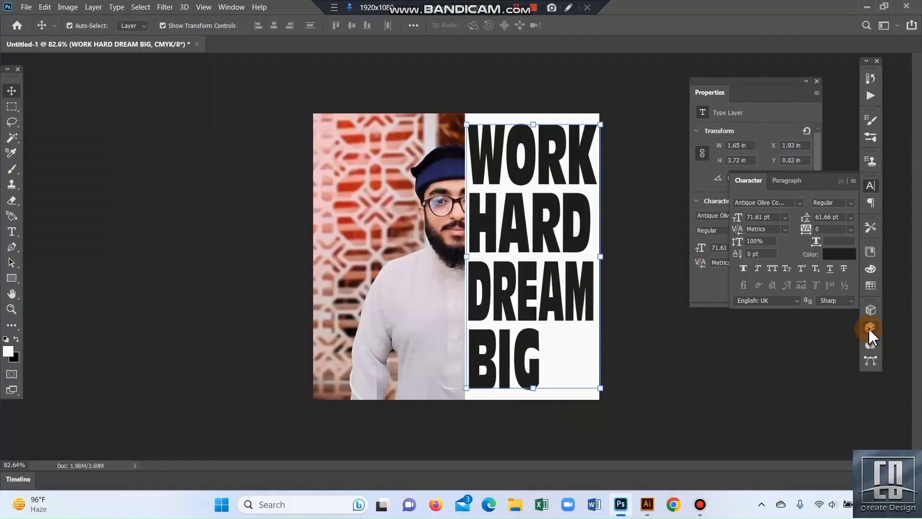
- In the headline text layer's blending options, set Fill Opacity to 0% and Knockout to Shallow
left_click(871, 328)
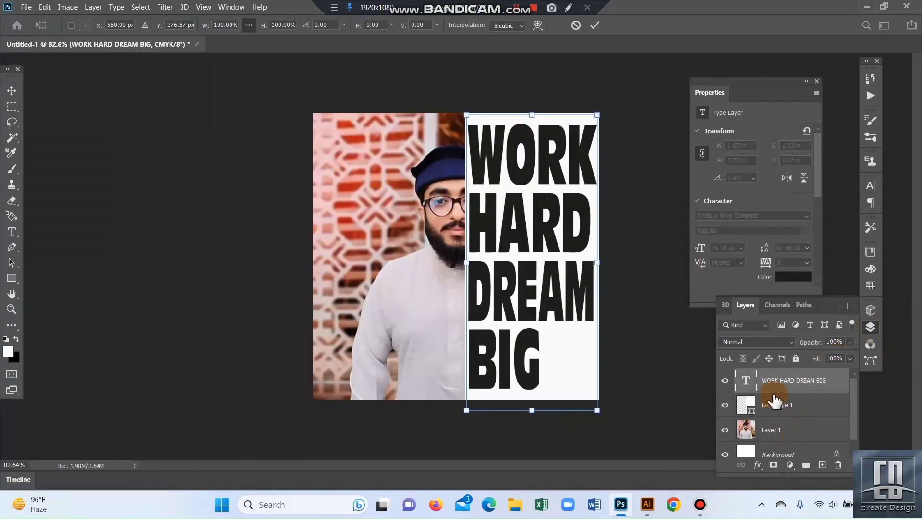
right_click(793, 388)
left_click(742, 12)
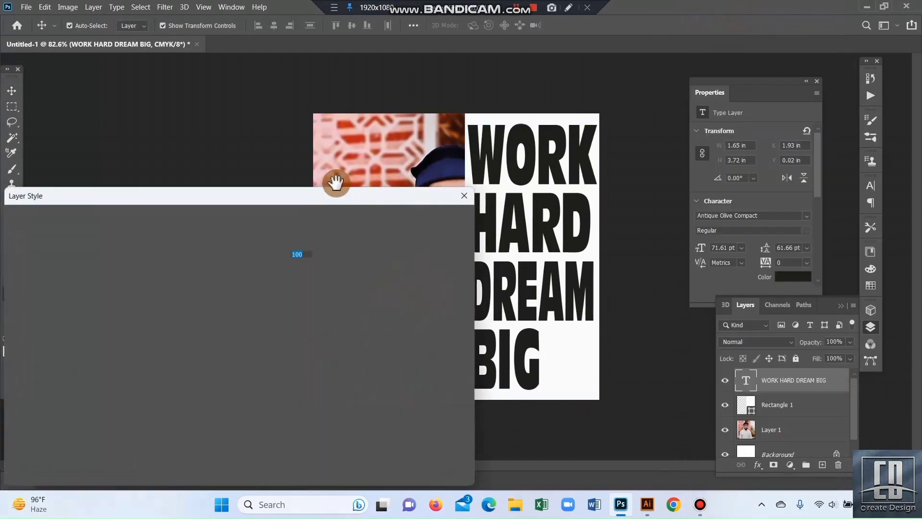
left_click_drag(276, 285, 226, 288)
left_click(241, 310)
left_click(245, 328)
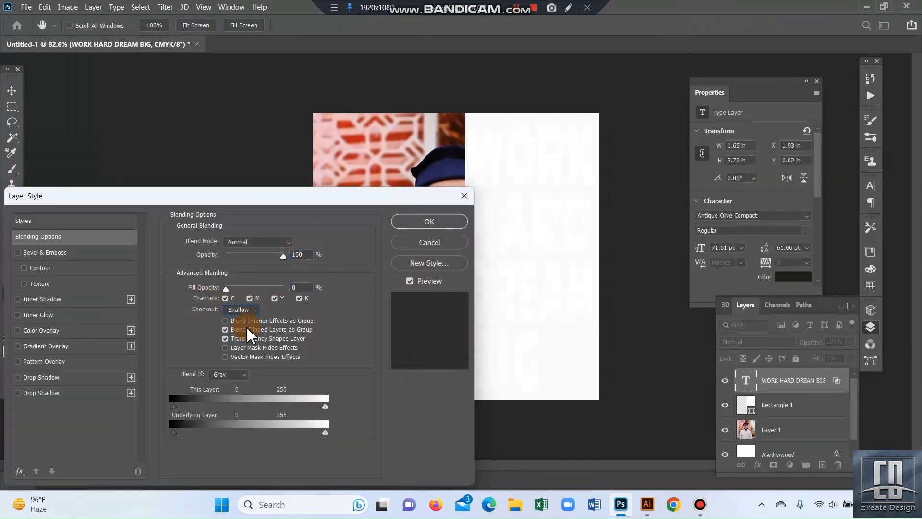
left_click(428, 222)
- Group the headline text layer with the Rectangle 1 layer
left_click(819, 408)
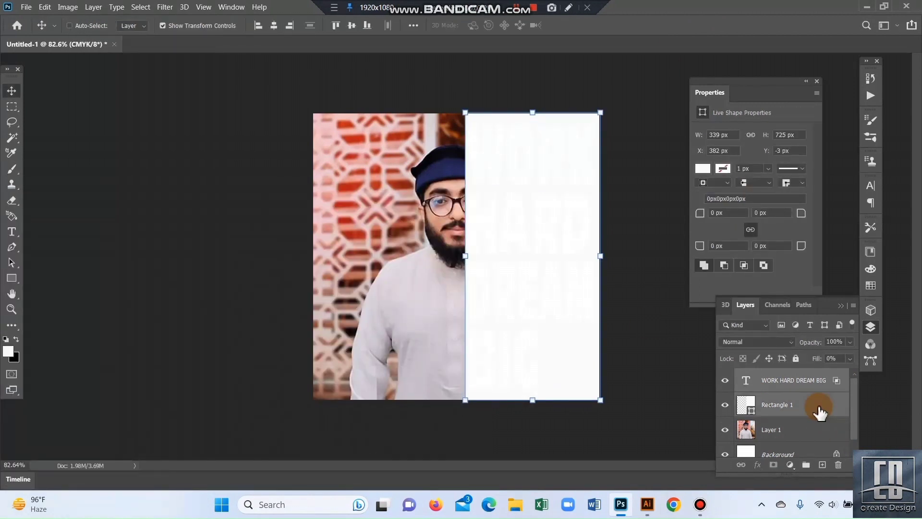
key("ctrl+g")
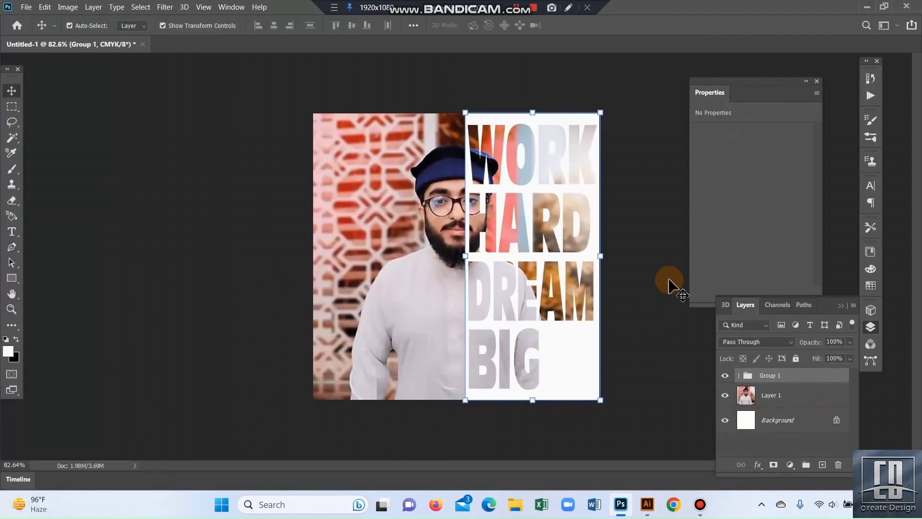
left_click(652, 285)
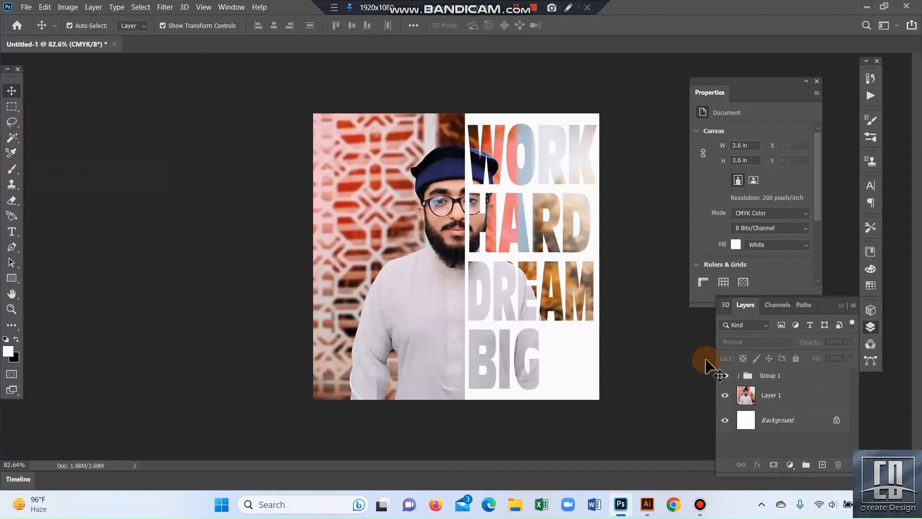
- Within Group 1, reduce the headline text's height to about 95.5% to leave margins above and below it
left_click(739, 376)
left_click(779, 398)
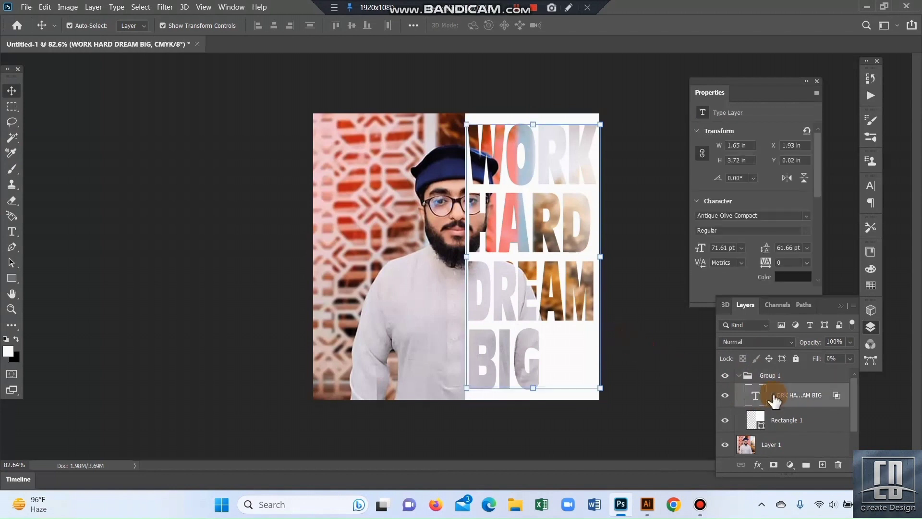
mouse_move(533, 124)
left_mouse_down()
mouse_move(532, 135)
mouse_move(534, 116)
mouse_move(534, 125)
left_mouse_up()
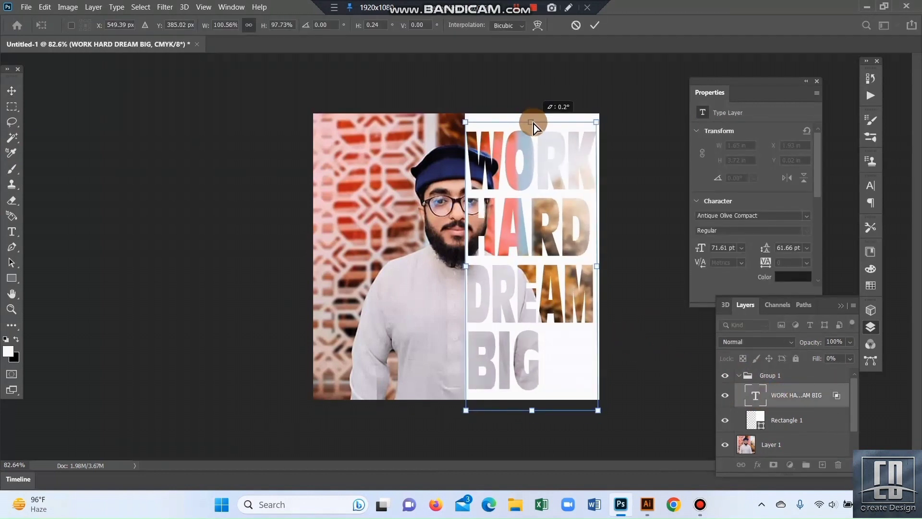
left_click_drag(532, 411, 532, 406)
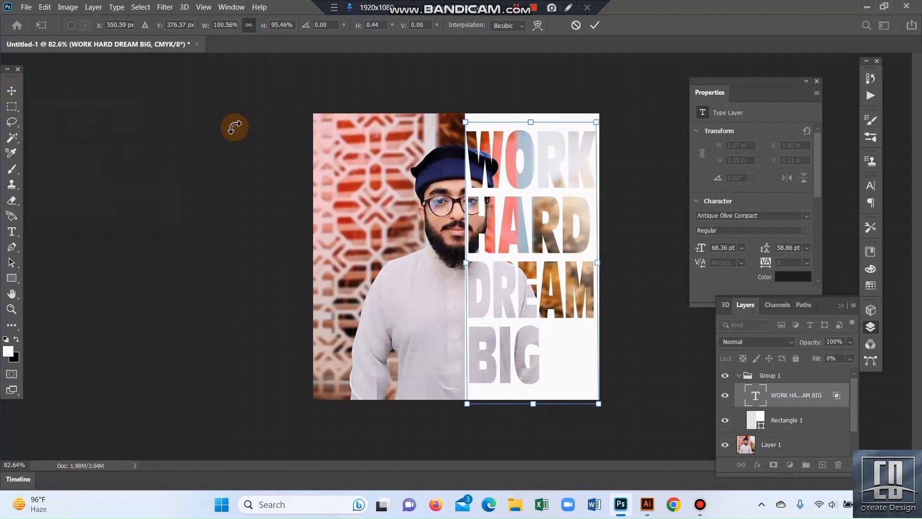
left_click(739, 376)
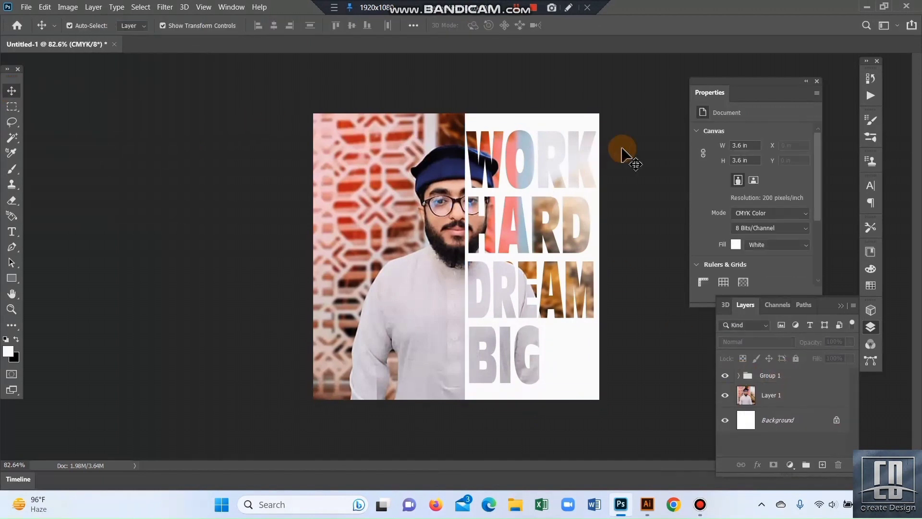
- Draw a rectangle of about 693 × 688 px just inside the canvas edges and give it no fill
left_click(18, 280)
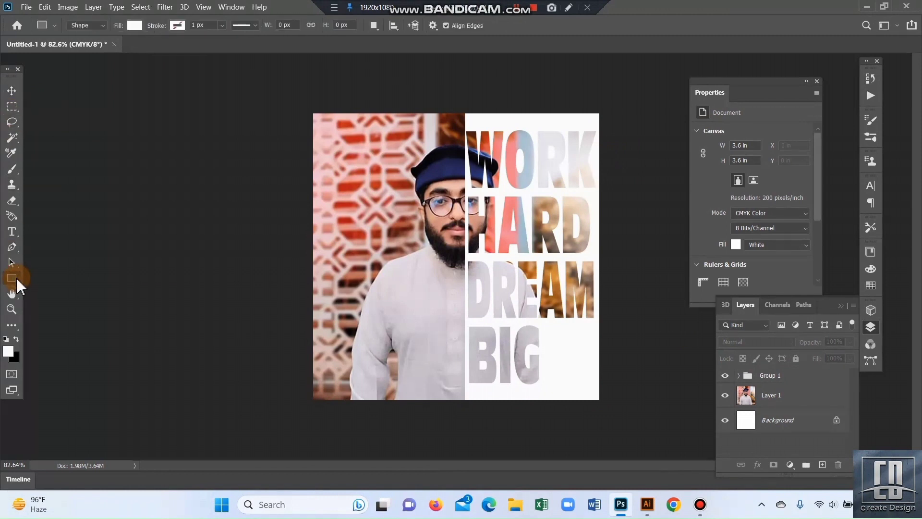
left_click_drag(324, 118, 598, 392)
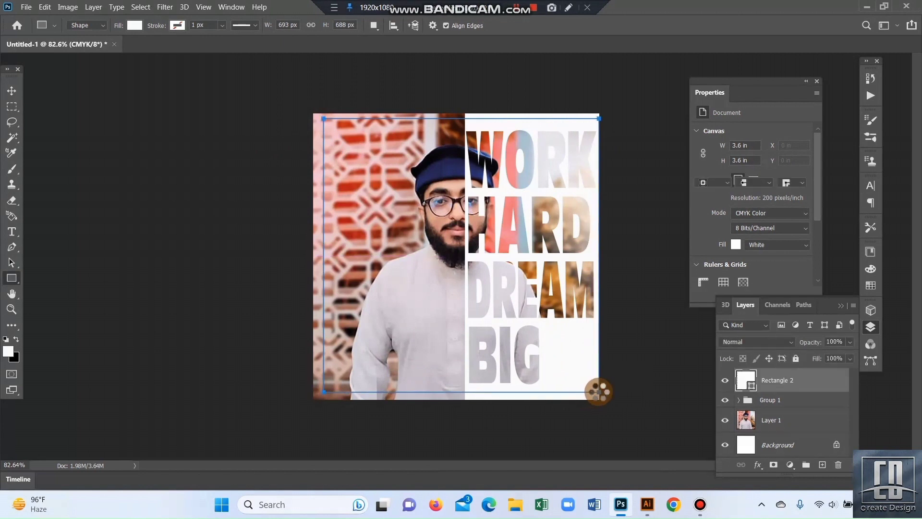
left_click(134, 25)
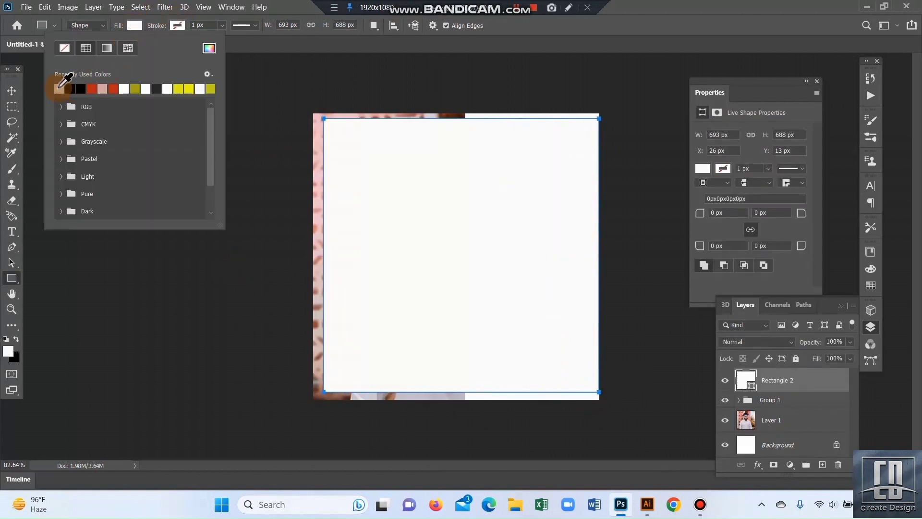
left_click(62, 47)
- Give the frame rectangle a solid white stroke 5 px wide
left_click(177, 24)
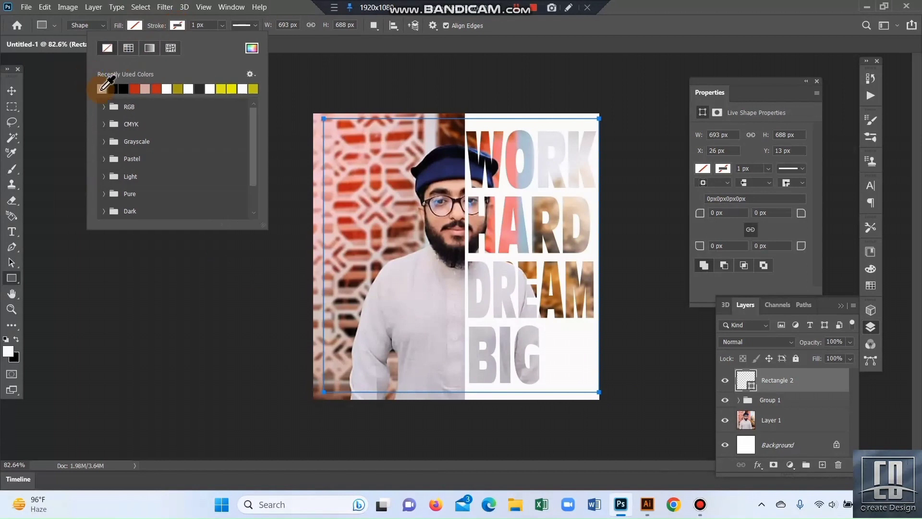
left_click(255, 24)
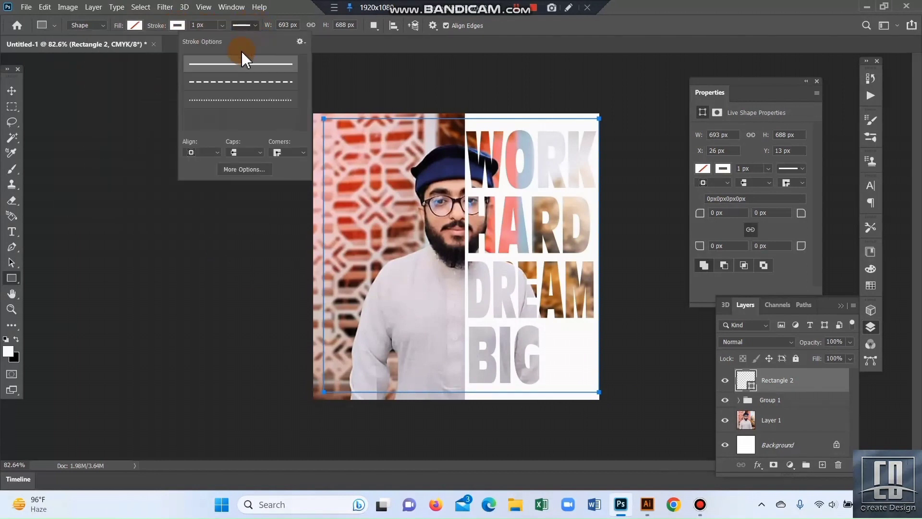
left_click(223, 26)
left_click_drag(225, 40, 228, 41)
left_click(199, 25)
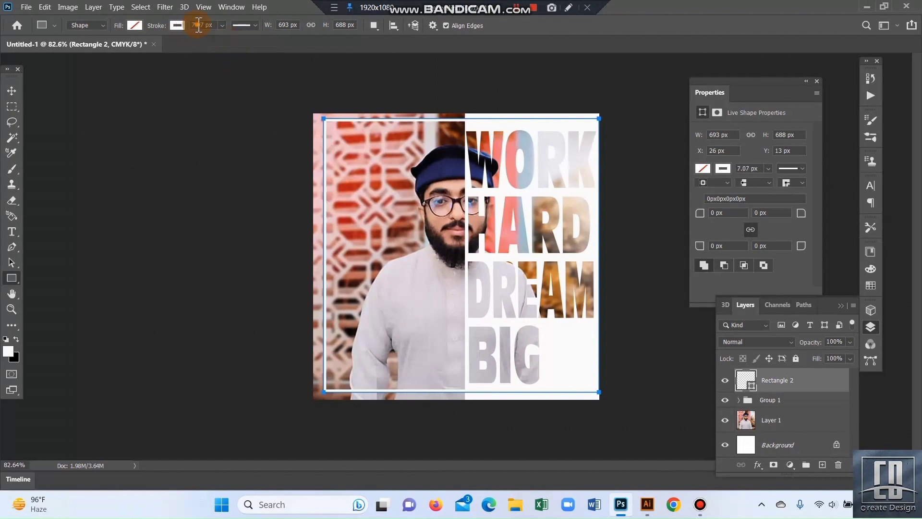
type("5px")
key("Return")
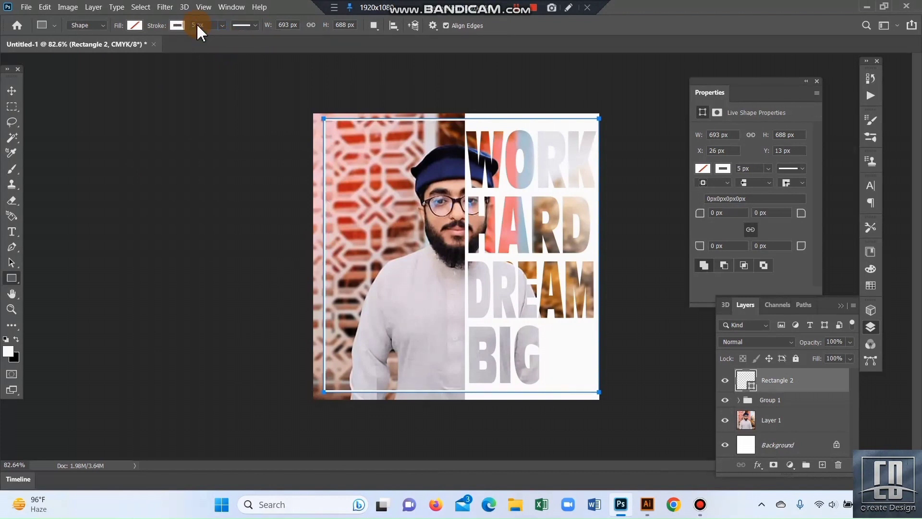
left_click(12, 90)
left_click(135, 103)
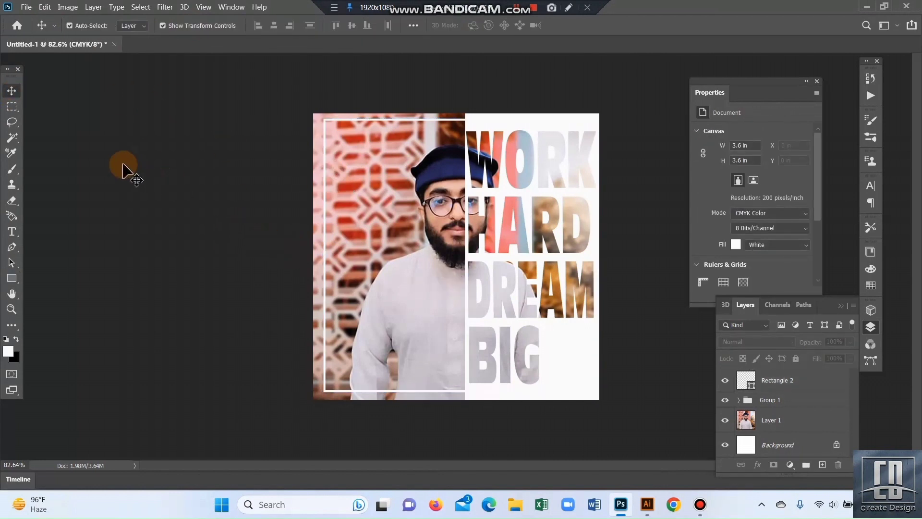
- Add the text CREATE DESIGN over the photo's upper part at 10 pt with 100% horizontal scale
left_click(12, 234)
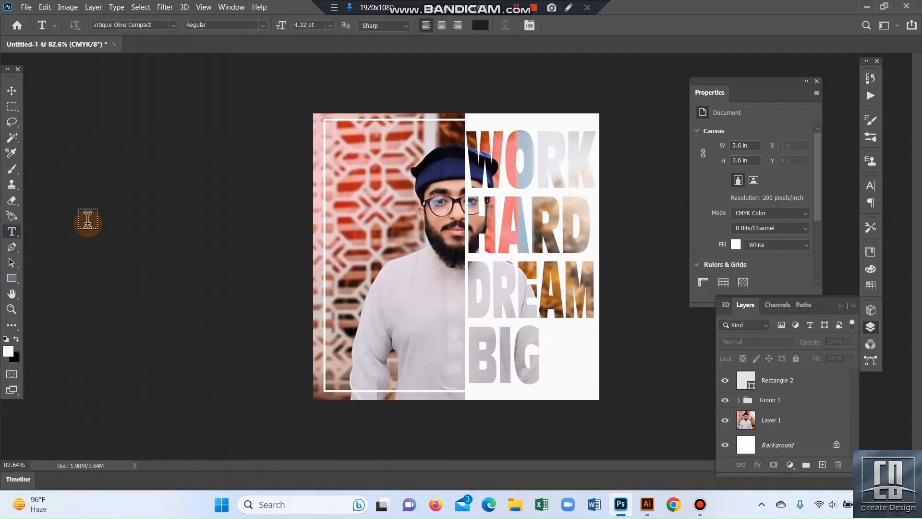
left_click(345, 153)
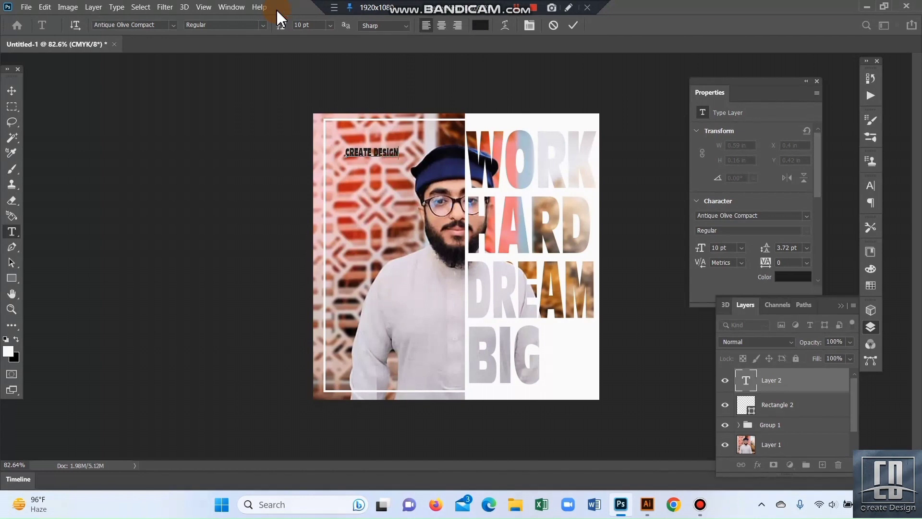
triple_click(365, 152)
key("ctrl+t")
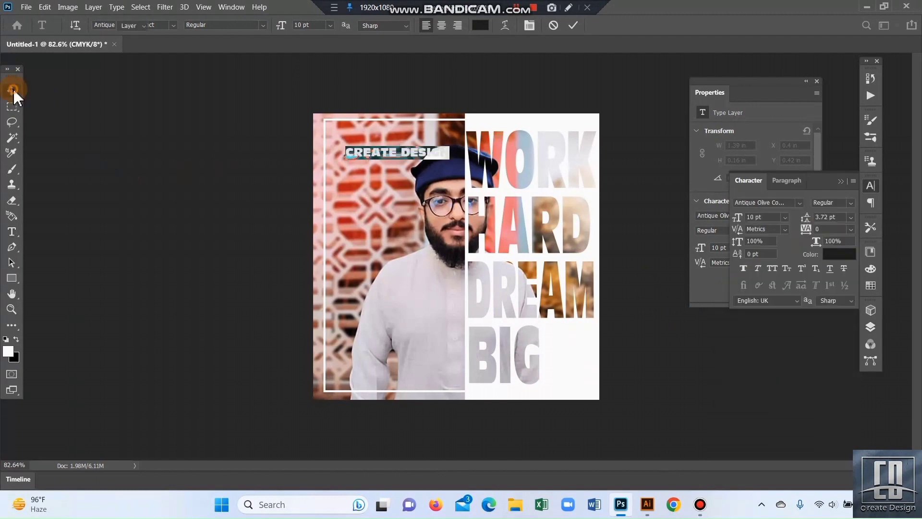
key("ctrl+Return")
- Rotate the CREATE DESIGN text to -90° and place it inside the frame's lower-left corner
left_click_drag(458, 144, 396, 92)
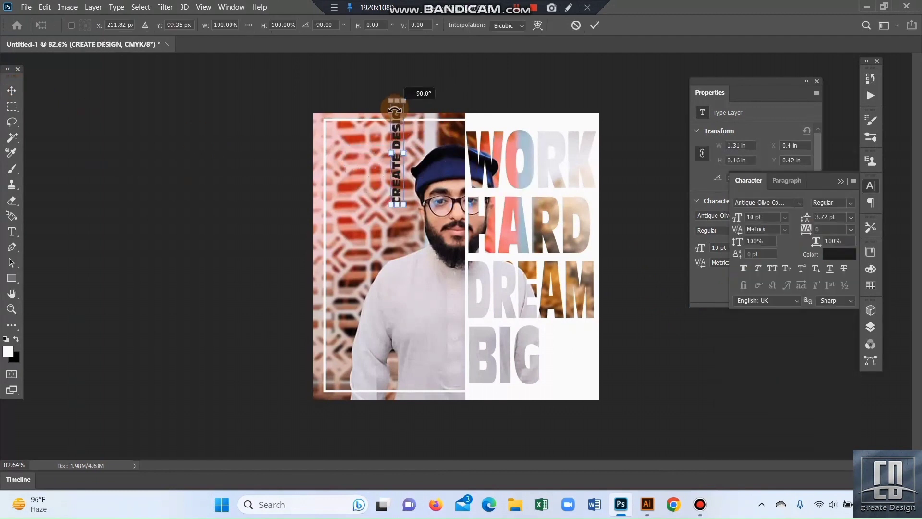
left_click_drag(398, 147, 344, 306)
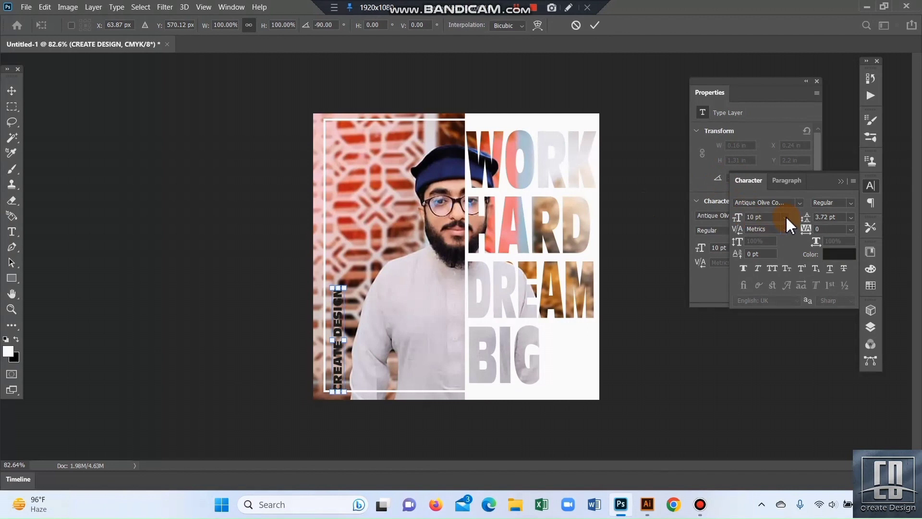
- Enlarge the vertical CREATE DESIGN text to 26 pt
double_click(335, 311)
left_click(784, 217)
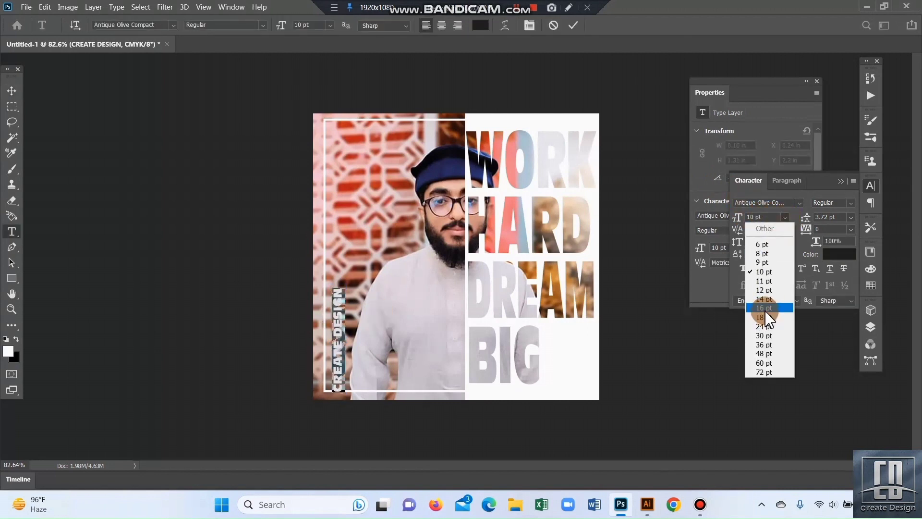
left_click(767, 313)
left_click(785, 219)
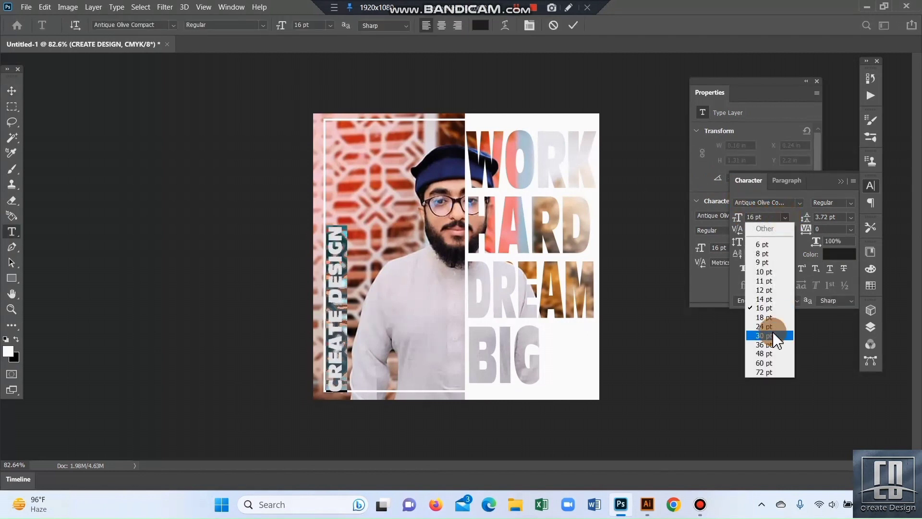
left_click(771, 325)
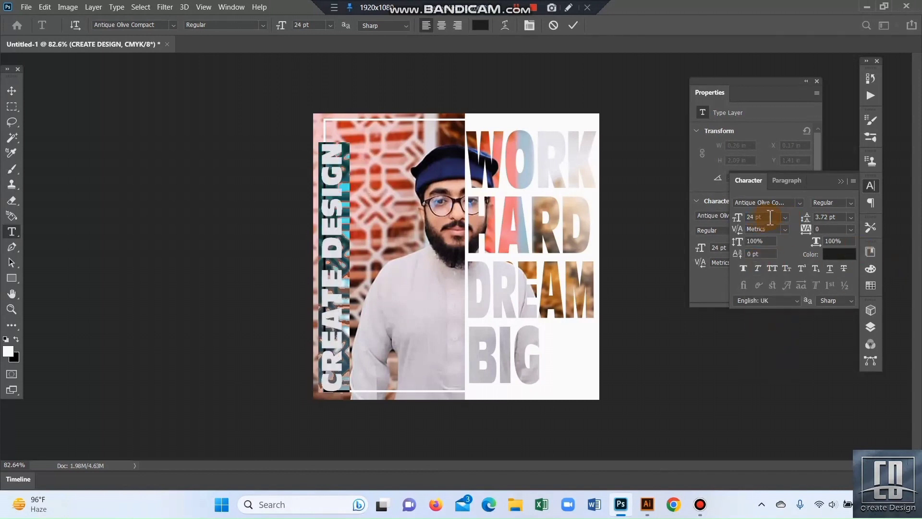
type("26")
key("Return")
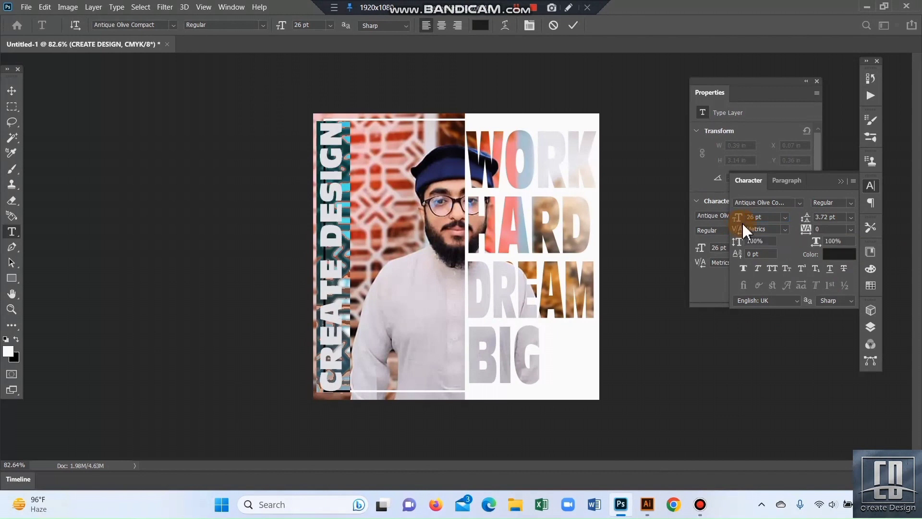
left_click(43, 85)
- Set the CREATE DESIGN text to 24 pt and position it just inside the frame's left side
key("v")
left_click_drag(340, 166, 345, 161)
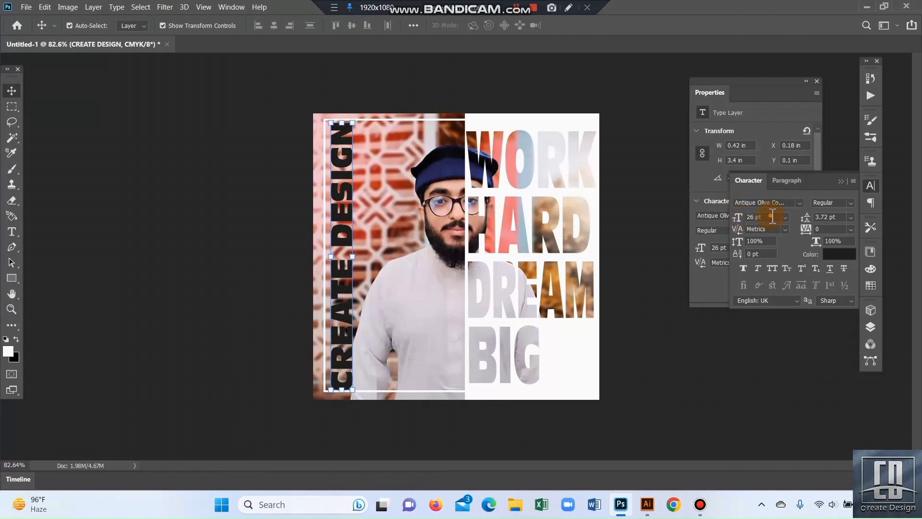
type("24")
key("Return")
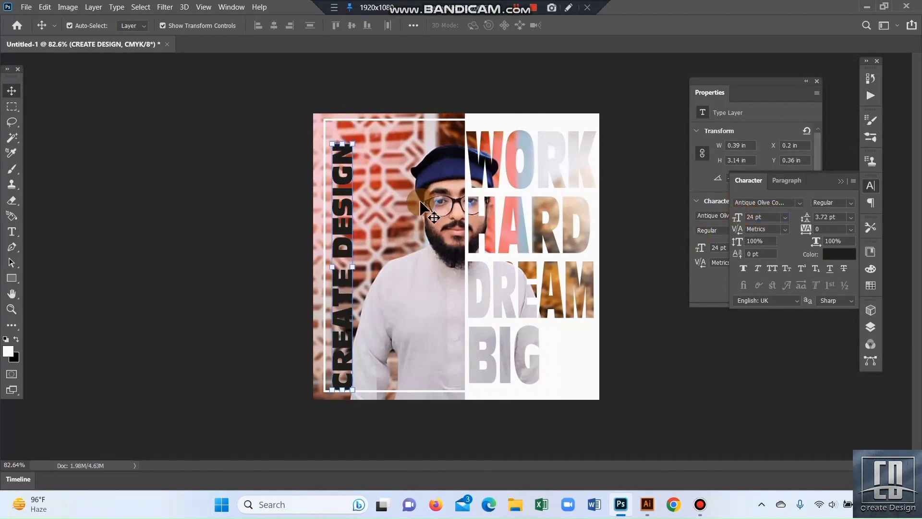
left_click_drag(340, 219, 341, 216)
- Give the CREATE DESIGN layer a fill opacity of 0% and a Shallow knockout in its blending options
left_click(871, 327)
right_click(824, 379)
left_click(713, 25)
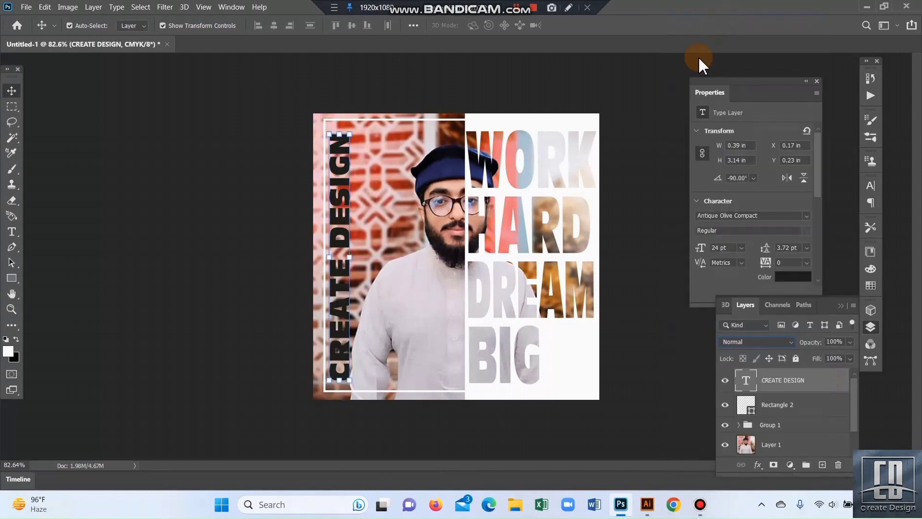
left_click(237, 361)
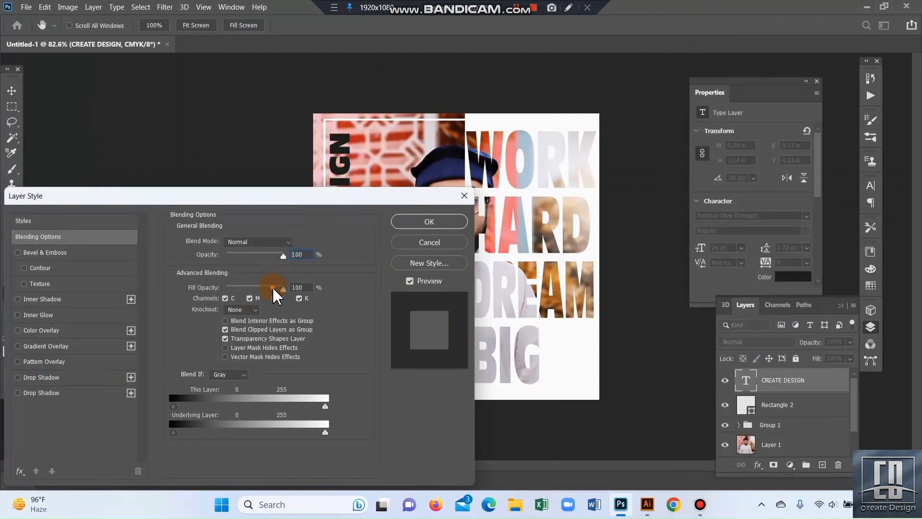
left_click_drag(276, 294, 225, 291)
left_click(241, 309)
left_click(238, 318)
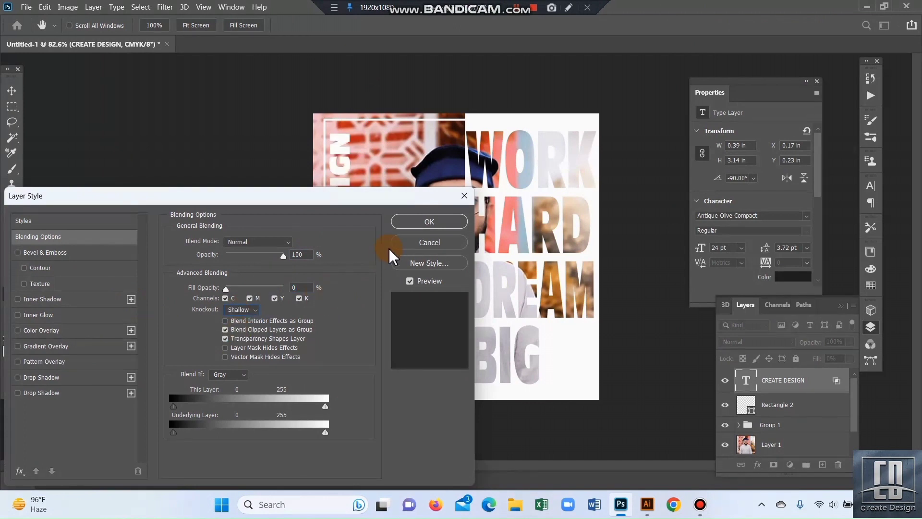
left_click(418, 226)
- Draw a rectangle of about 64 × 657 px on a layer beneath the CREATE DESIGN text, filled white with no stroke
key("alt+bracketleft")
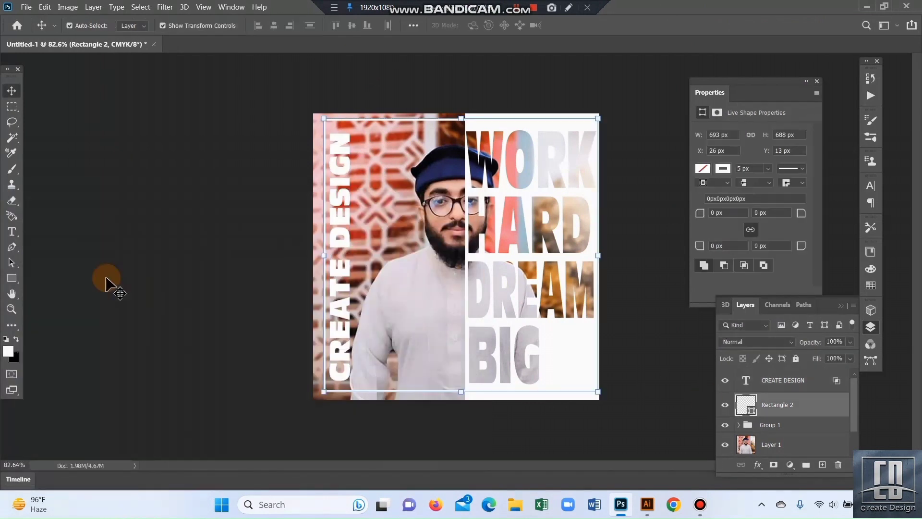
left_click(12, 279)
left_click_drag(329, 124, 354, 385)
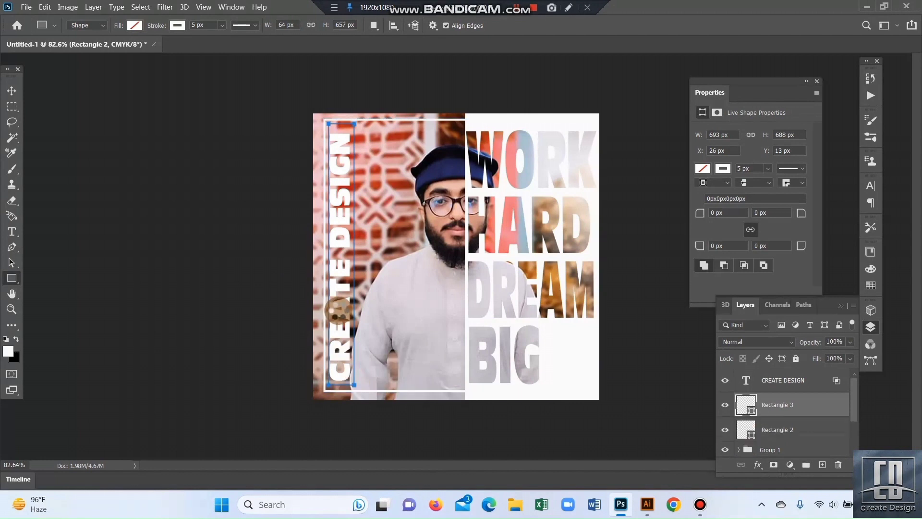
left_click(177, 27)
left_click(60, 88)
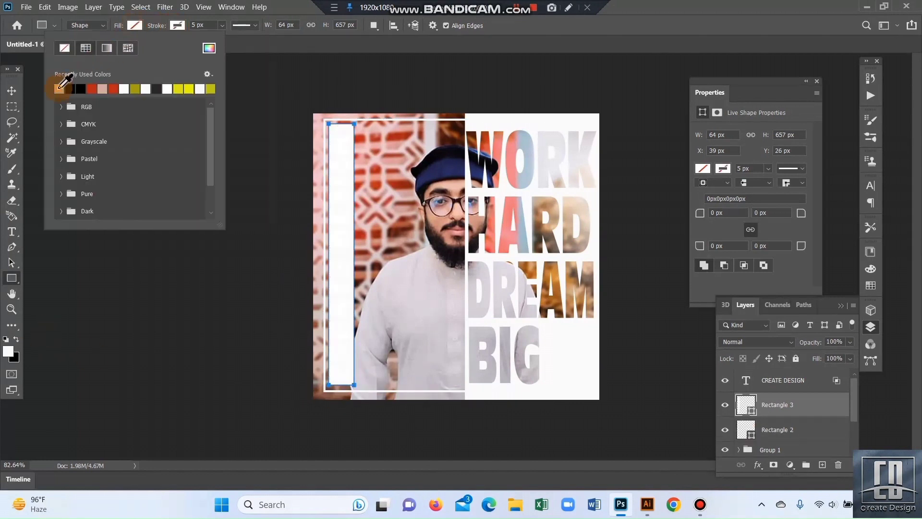
- Nudge the narrow white rectangle left to X 29 px, in line with the frame's left edge
left_click(12, 90)
left_click(783, 405)
key("Left")
key("Left")
key("Left")
key("Left")
key("Left")
key("Left")
key("Left")
key("Left")
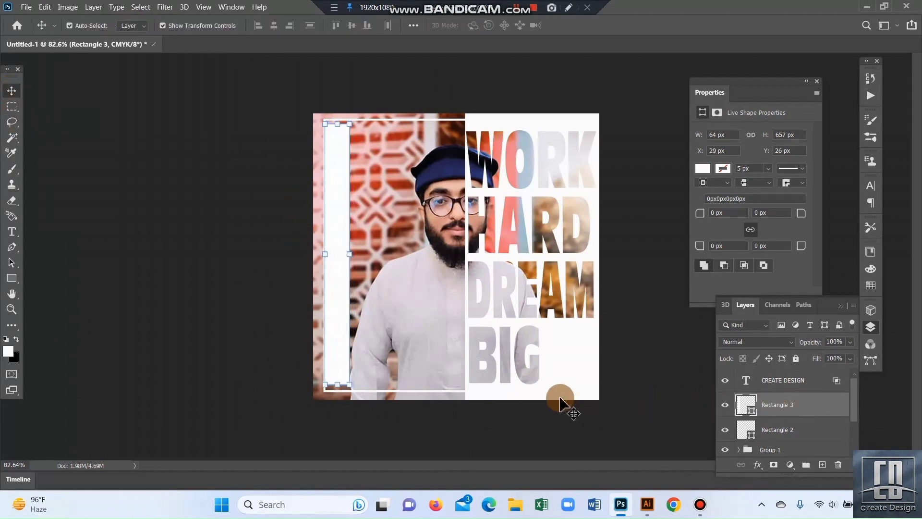
- Stretch the narrow white rectangle vertically so it reaches the frame's top and bottom edges
scroll(357, 159, "up", 3)
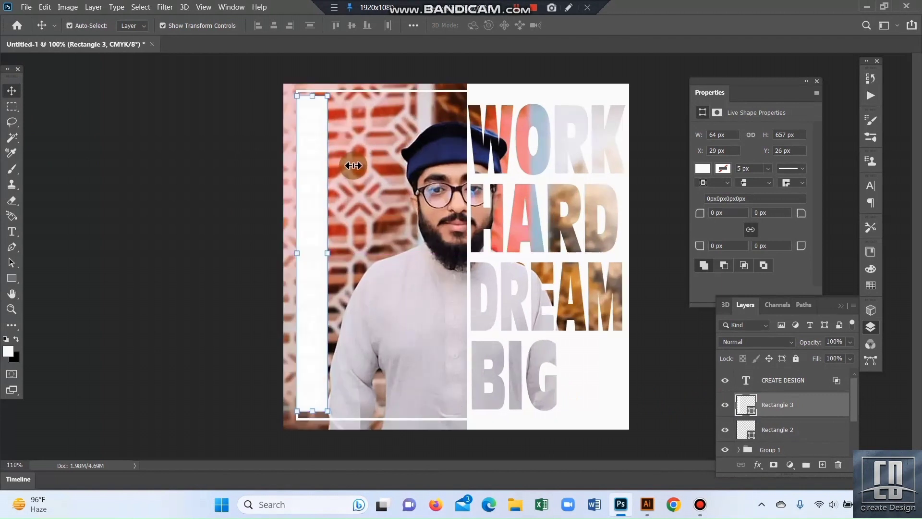
key("ctrl+t")
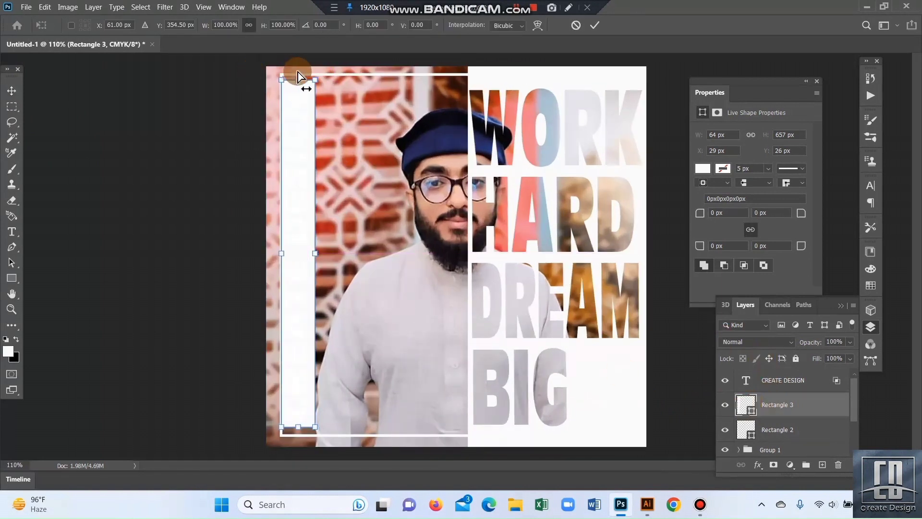
left_click_drag(298, 79, 299, 76)
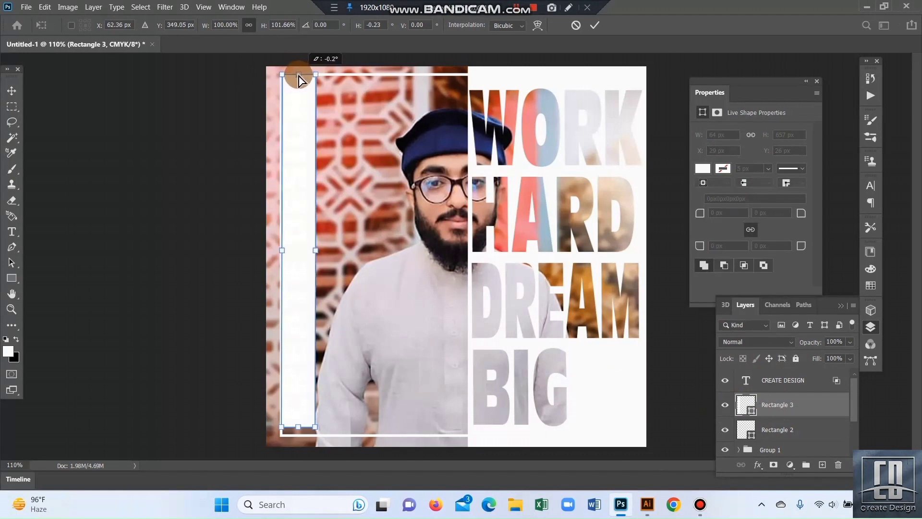
left_click_drag(296, 434, 299, 435)
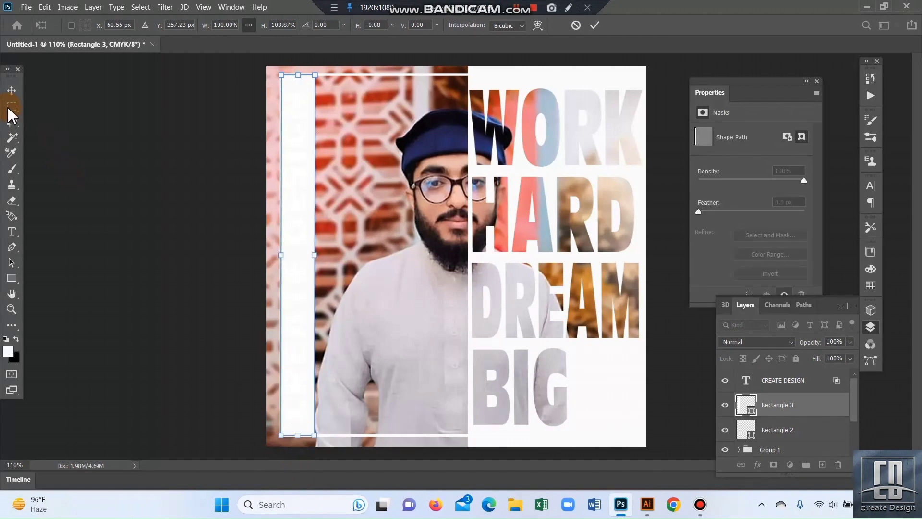
left_click(12, 90)
left_click(241, 164)
- Group the narrow white rectangle with the CREATE DESIGN text layer
left_click(775, 408)
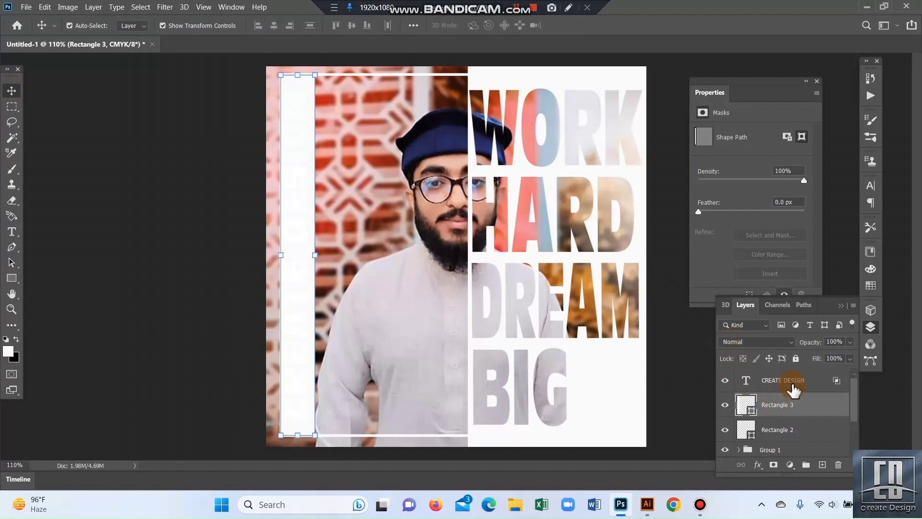
left_click(793, 390, "shift")
key("ctrl+g")
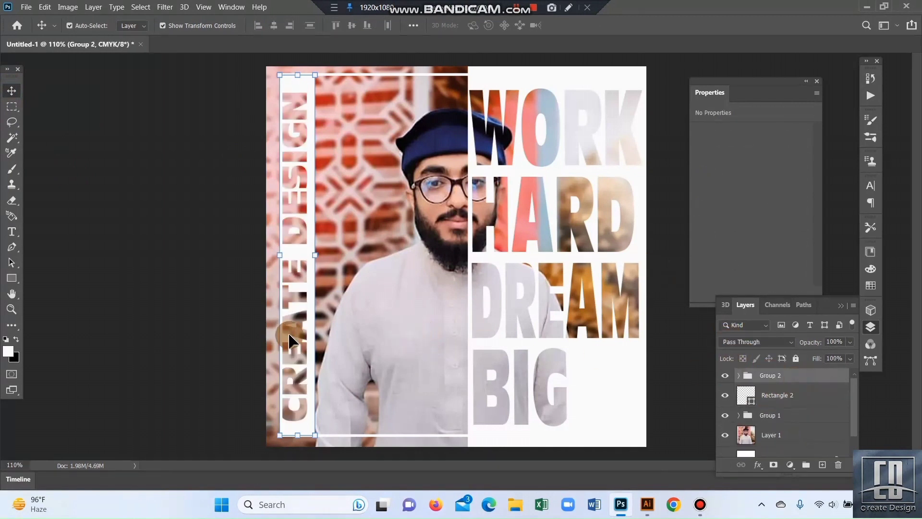
- Nudge the CREATE DESIGN text inside its group to the right to centre it across the white strip
left_click(301, 232)
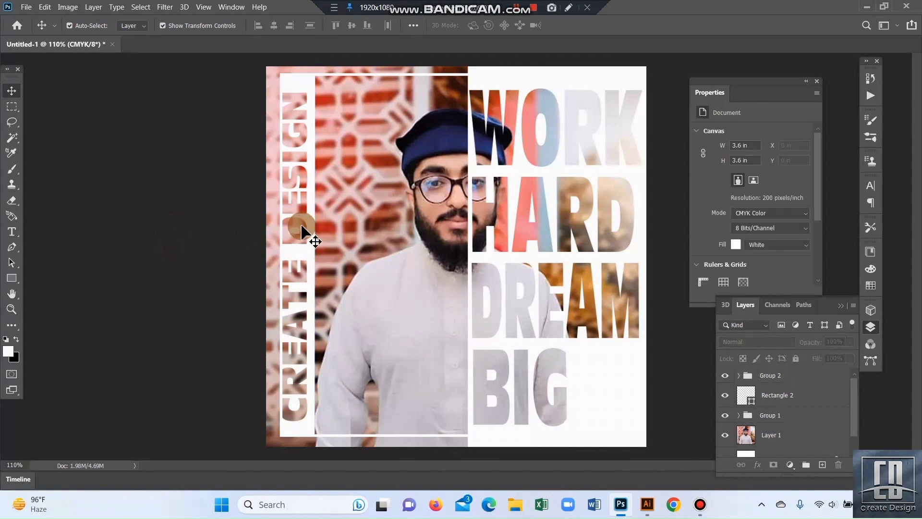
left_click(299, 231)
left_click(470, 196)
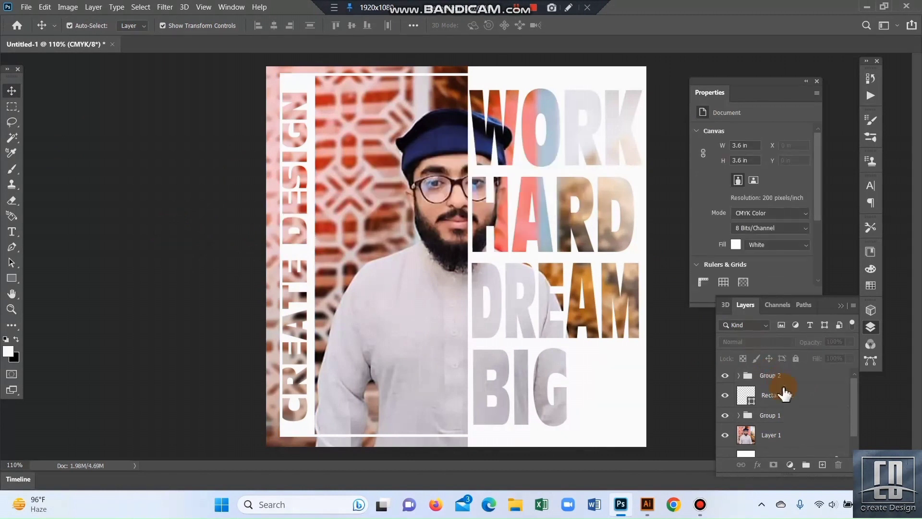
left_click(739, 375)
left_click(388, 269)
key("Right")
key("Right")
key("Right")
key("Right")
key("Right")
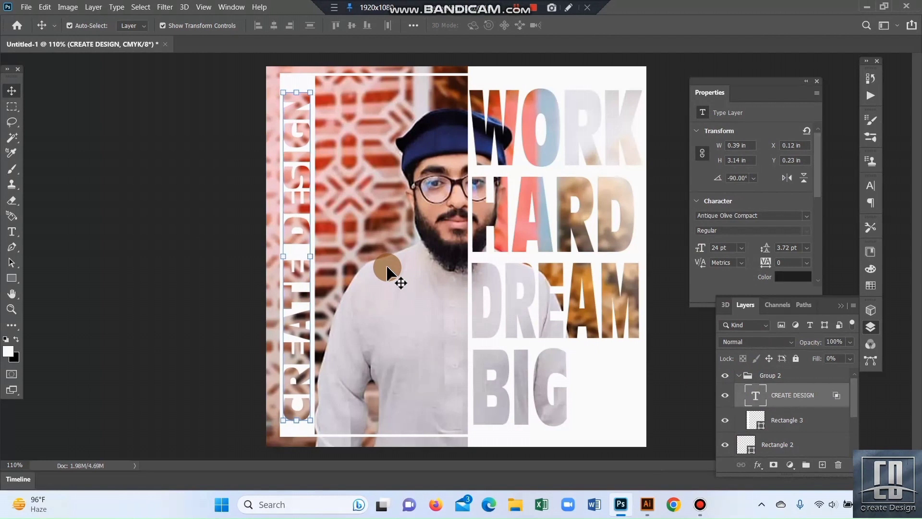
left_click(391, 267)
left_click(195, 154)
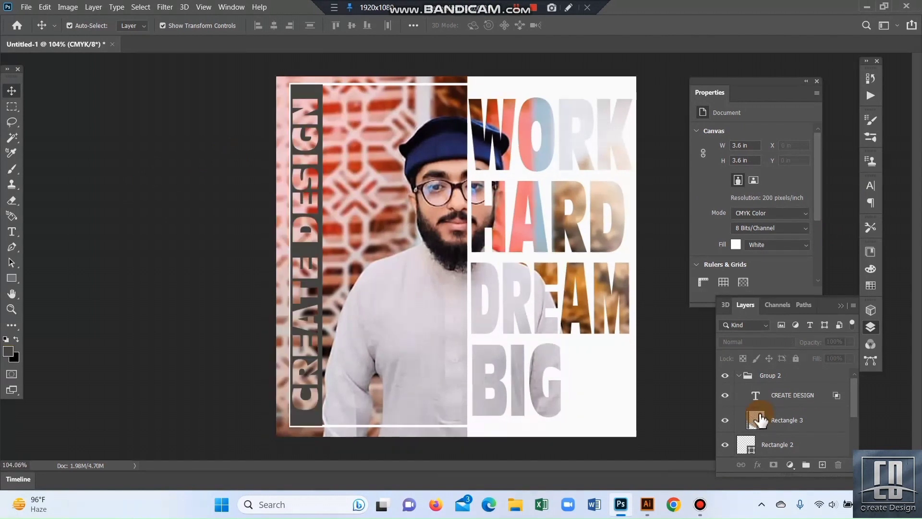
- Change the fill of the strip around the CREATE DESIGN text to black (000000)
double_click(756, 419)
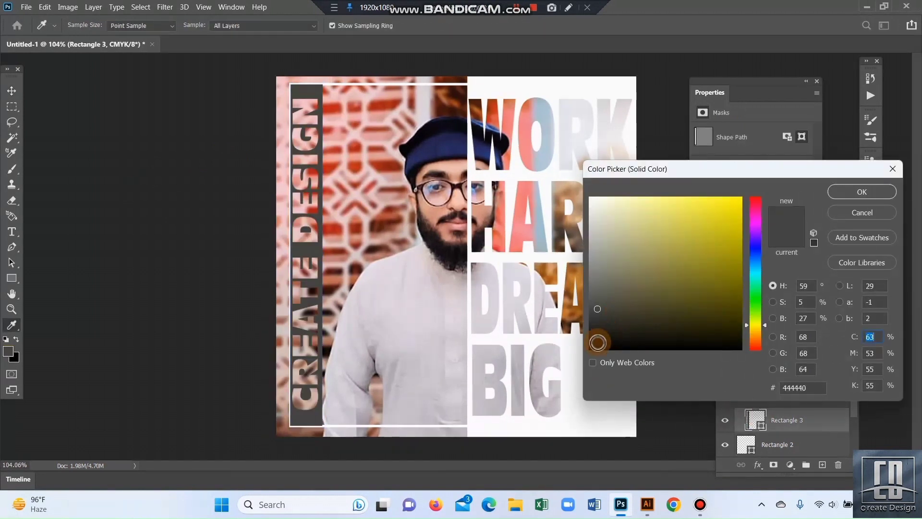
left_click_drag(598, 342, 591, 350)
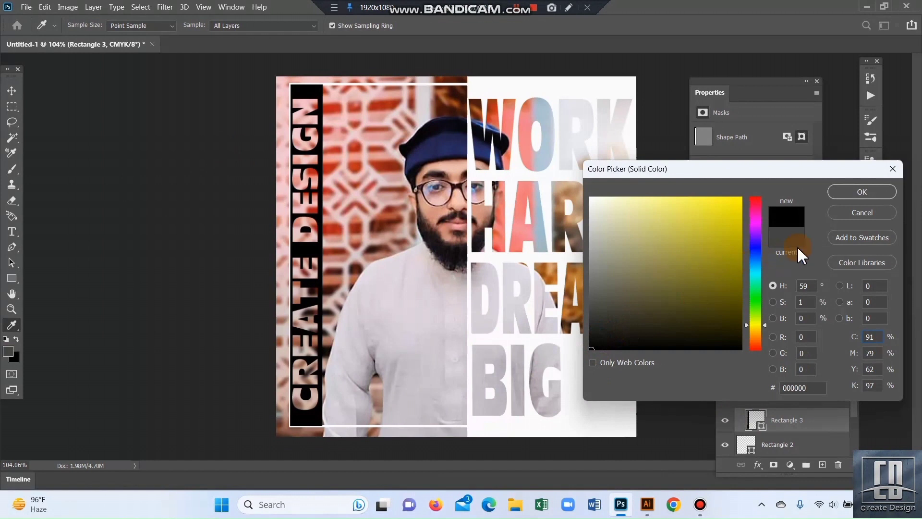
left_click(853, 192)
left_click(216, 220)
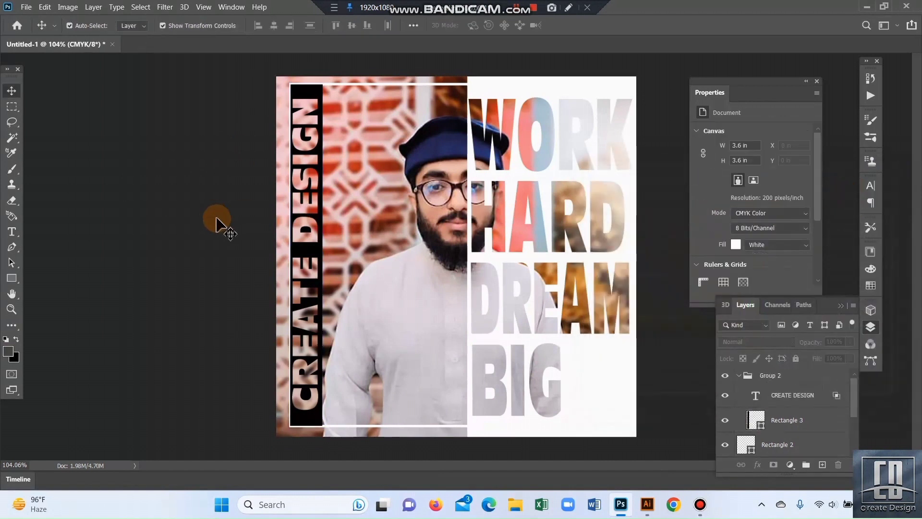
left_click(789, 391)
left_click(738, 376)
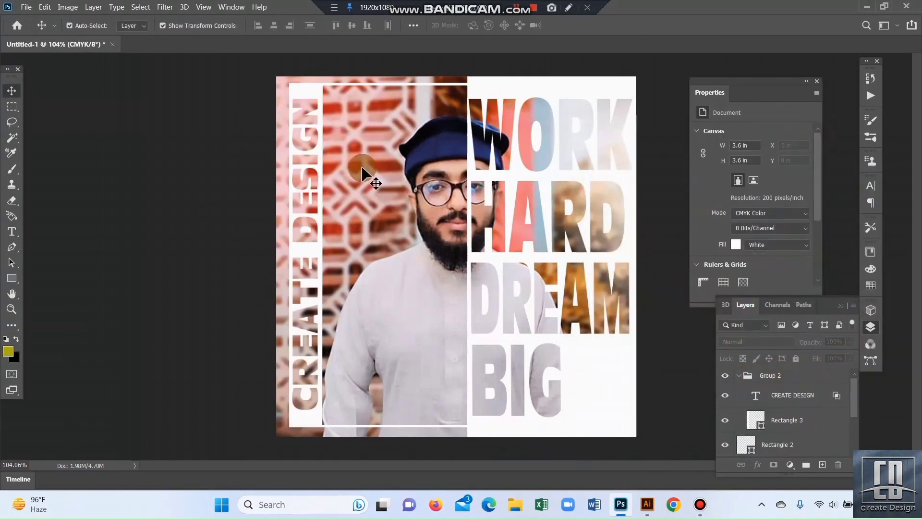